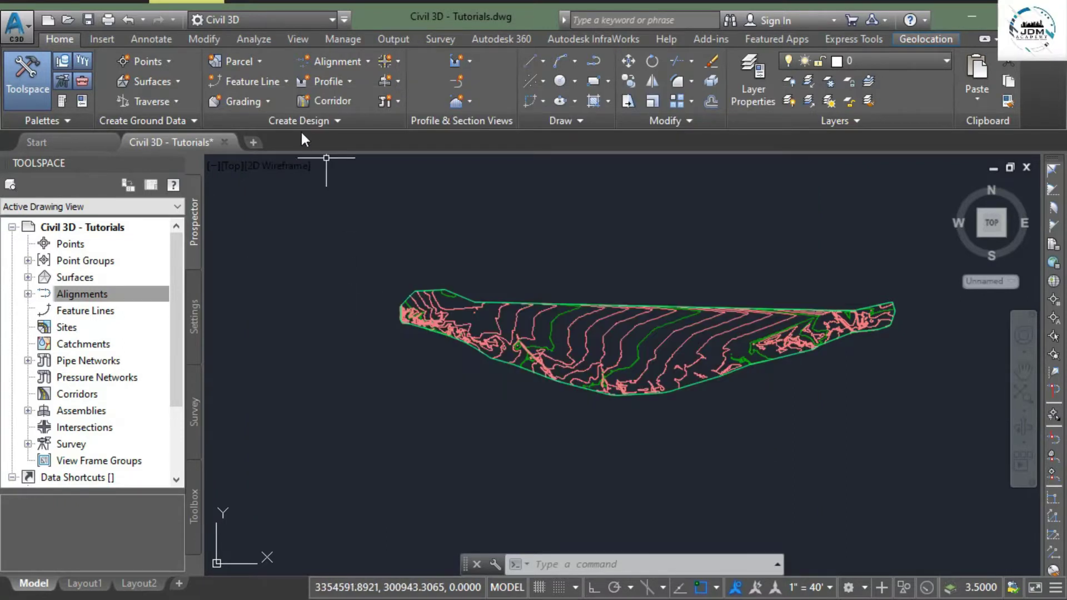
Step: Start a new alignment layout, naming it CL with the Centerline type
left_click(346, 64)
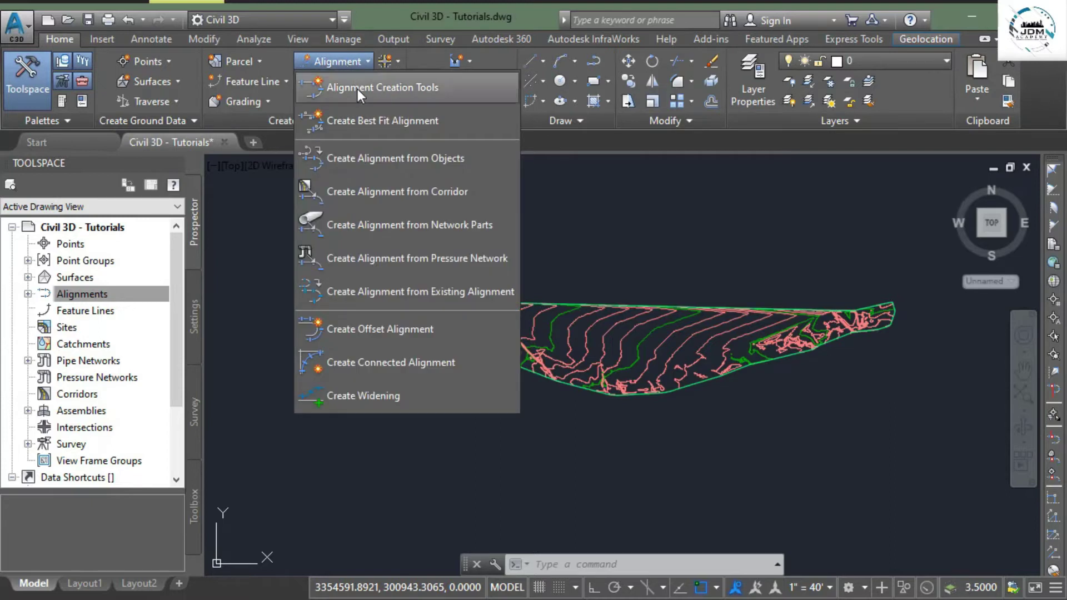
left_click(398, 91)
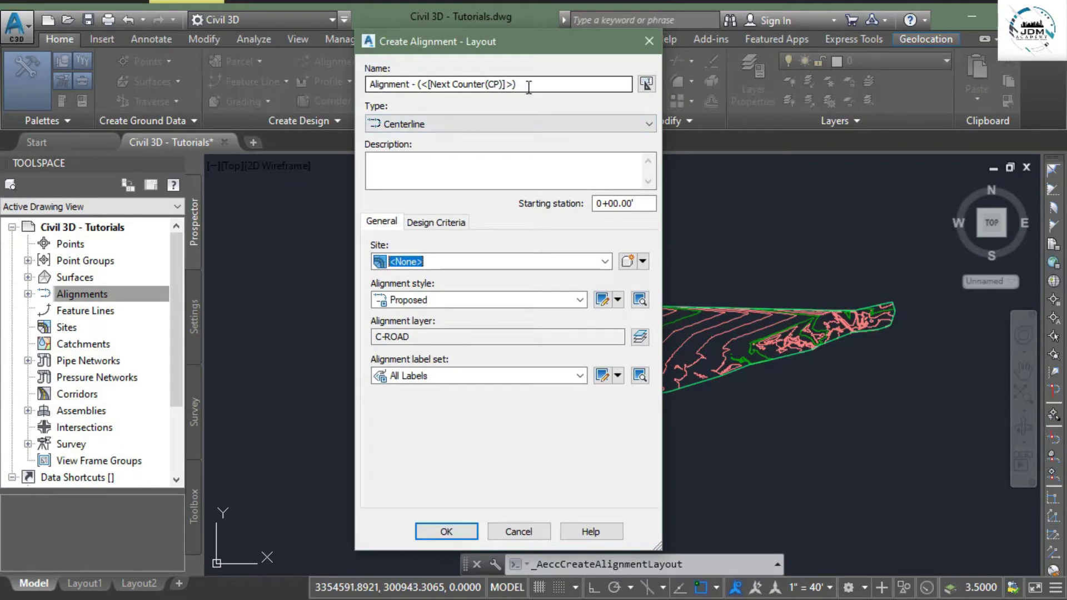
left_click_drag(552, 86, 386, 103)
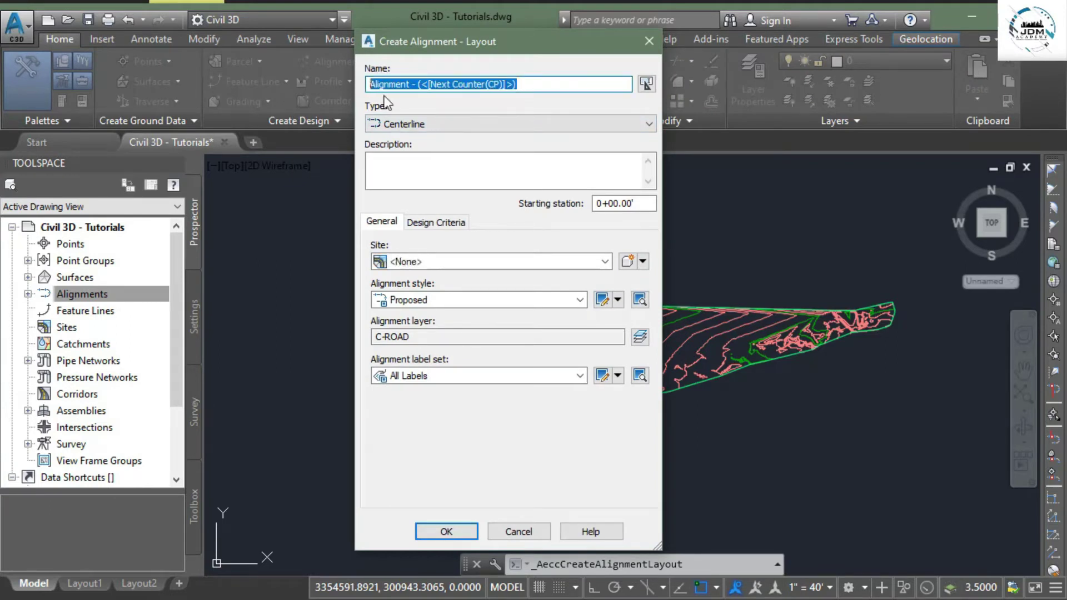
type("CL")
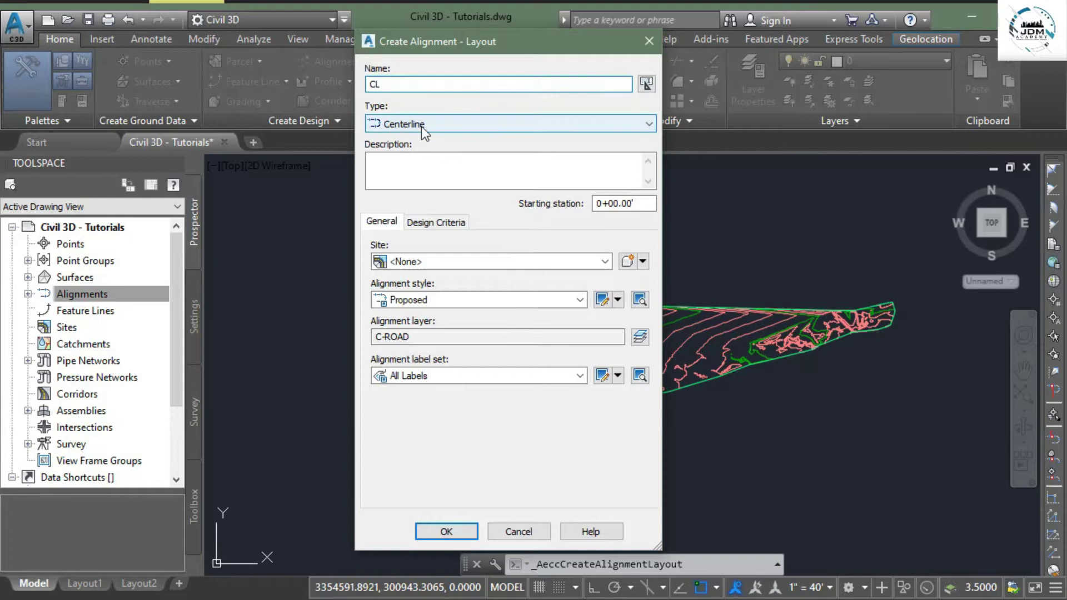
left_click(648, 129)
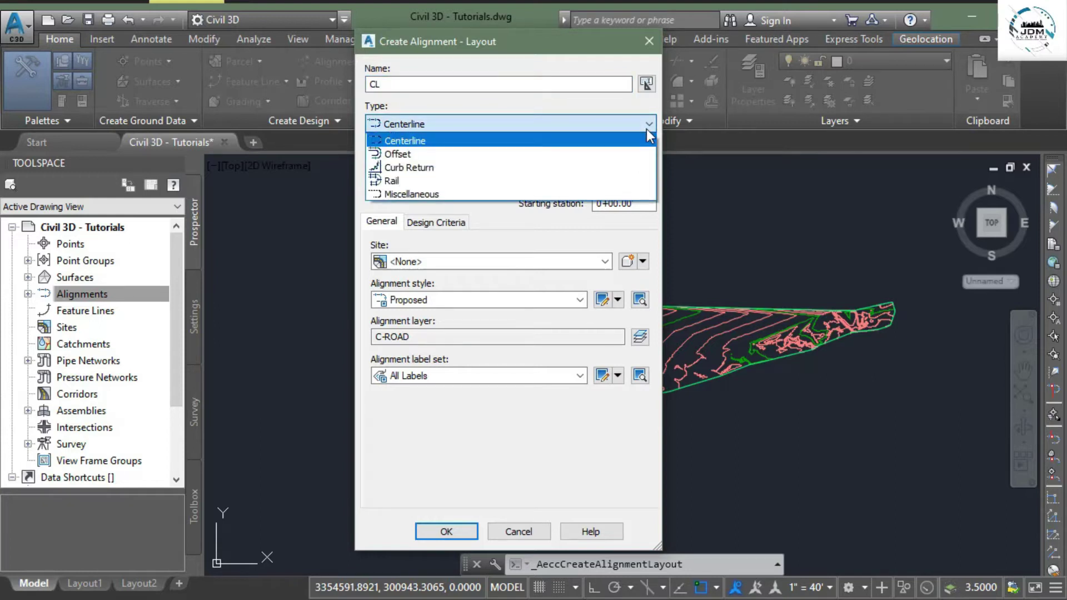
left_click(406, 140)
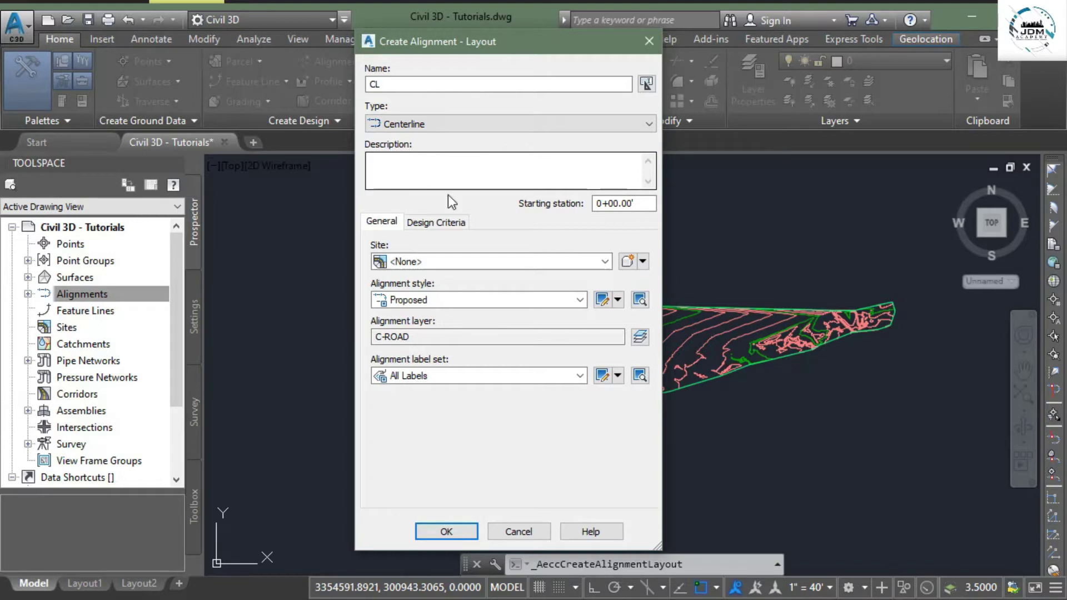
Step: Create the alignment with starting station 0+00.00', site <None>, Proposed style and the _No Labels label set
left_click(598, 207)
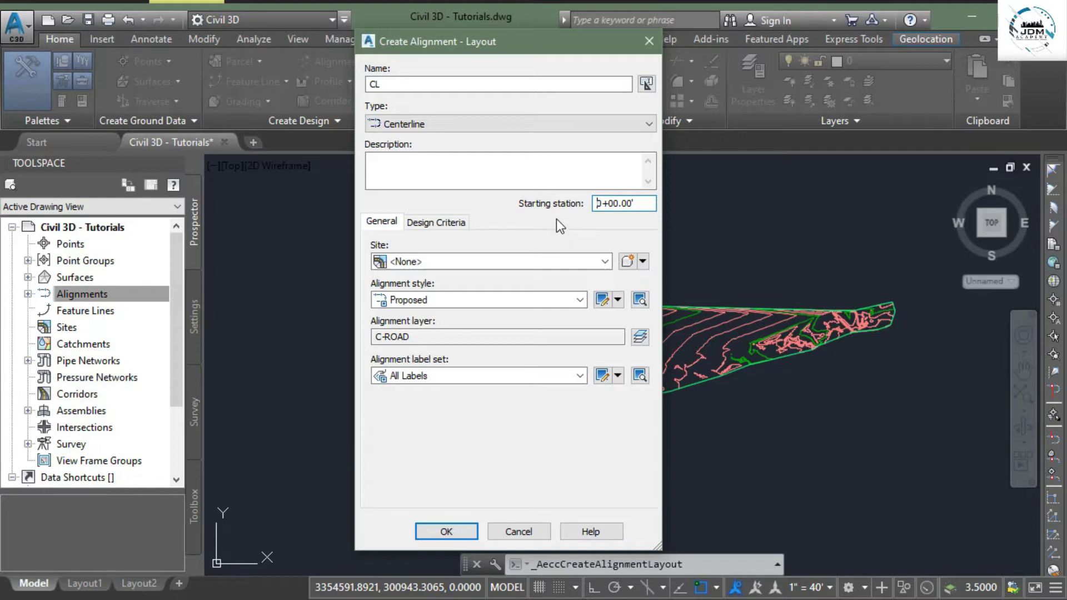
left_click(443, 262)
left_click(444, 262)
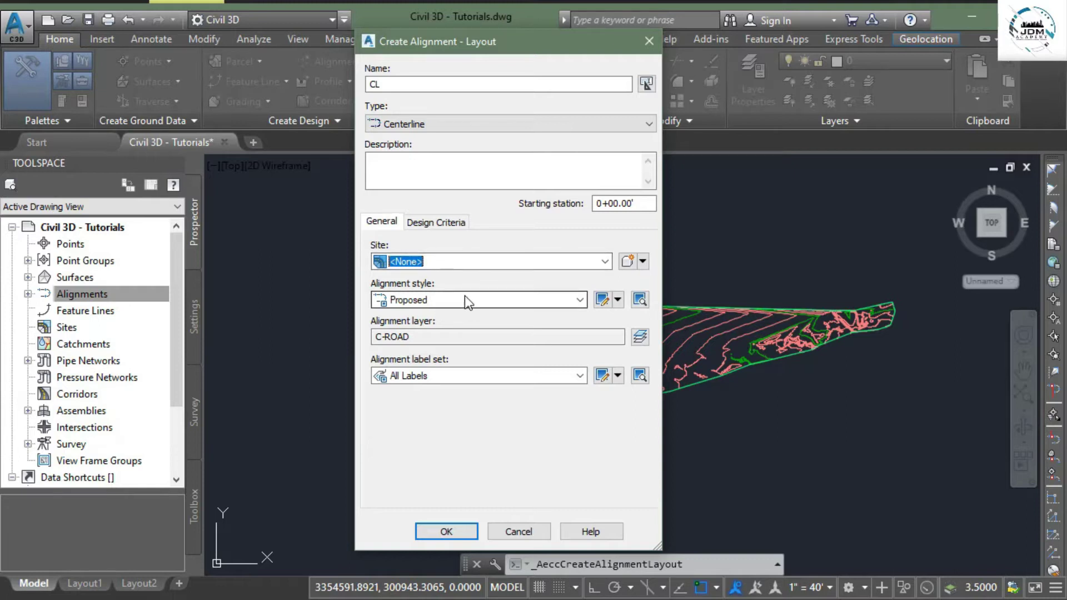
left_click(482, 304)
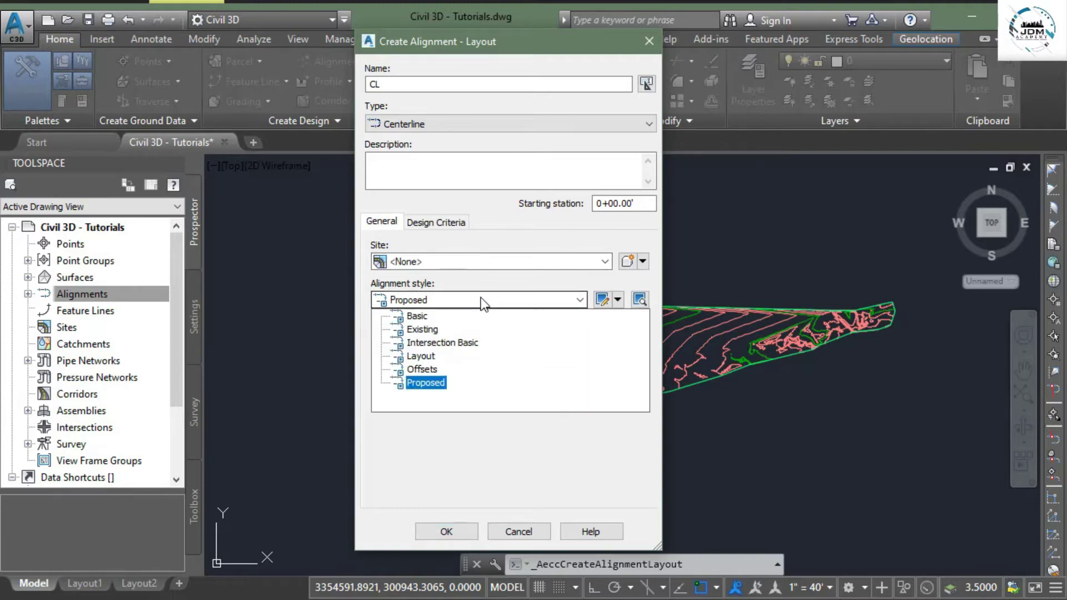
left_click(421, 383)
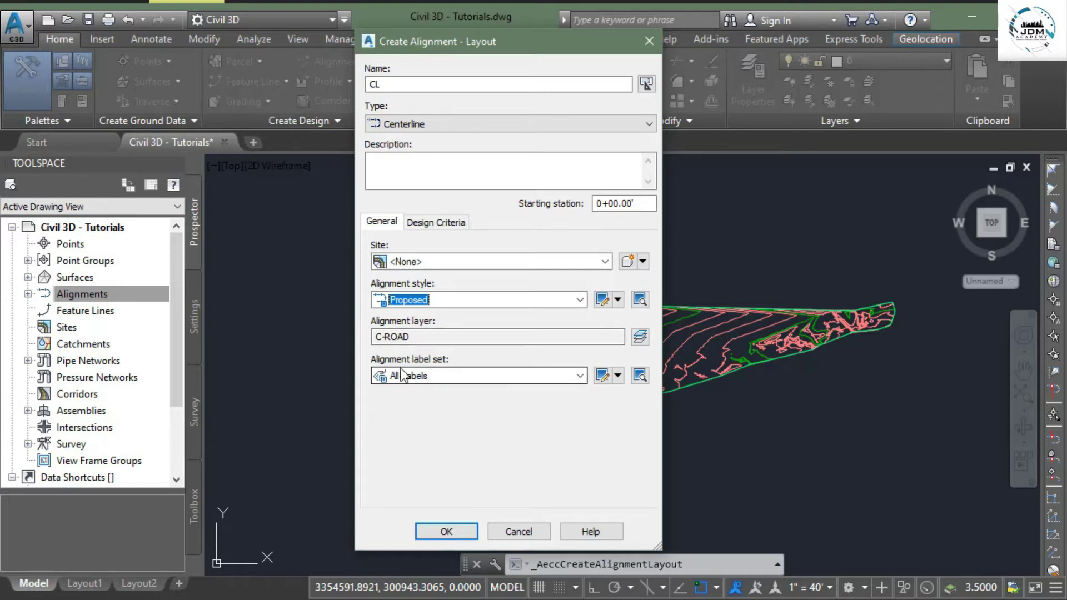
left_click(527, 375)
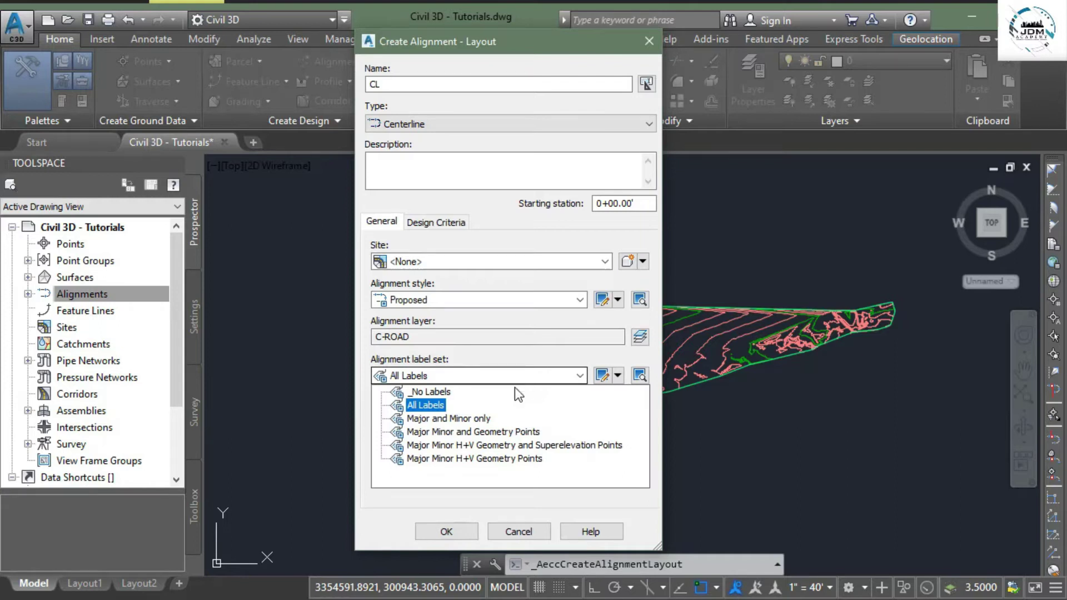
left_click(429, 394)
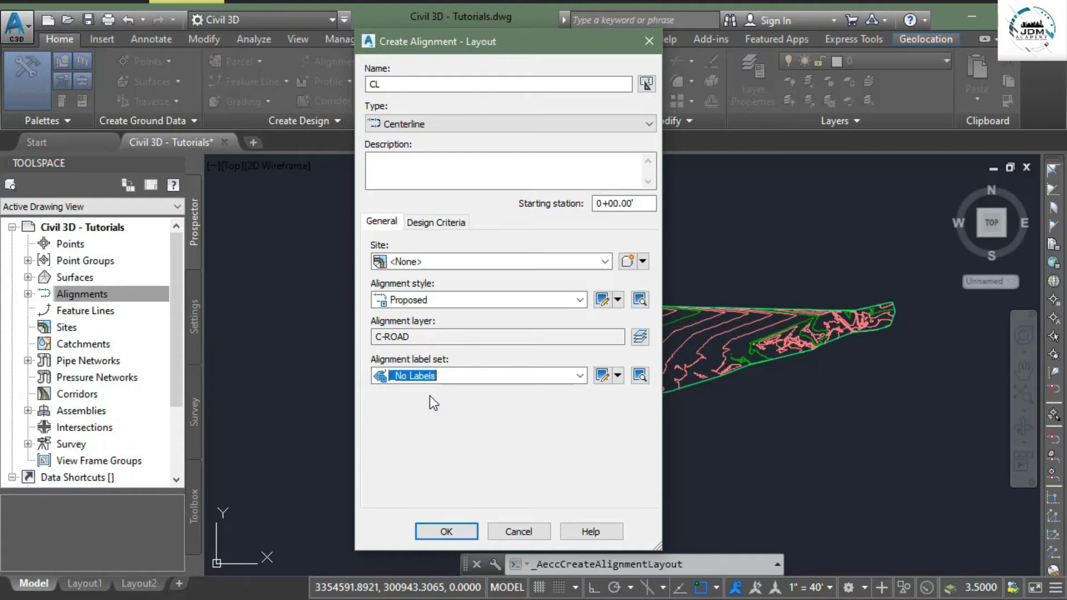
left_click(454, 528)
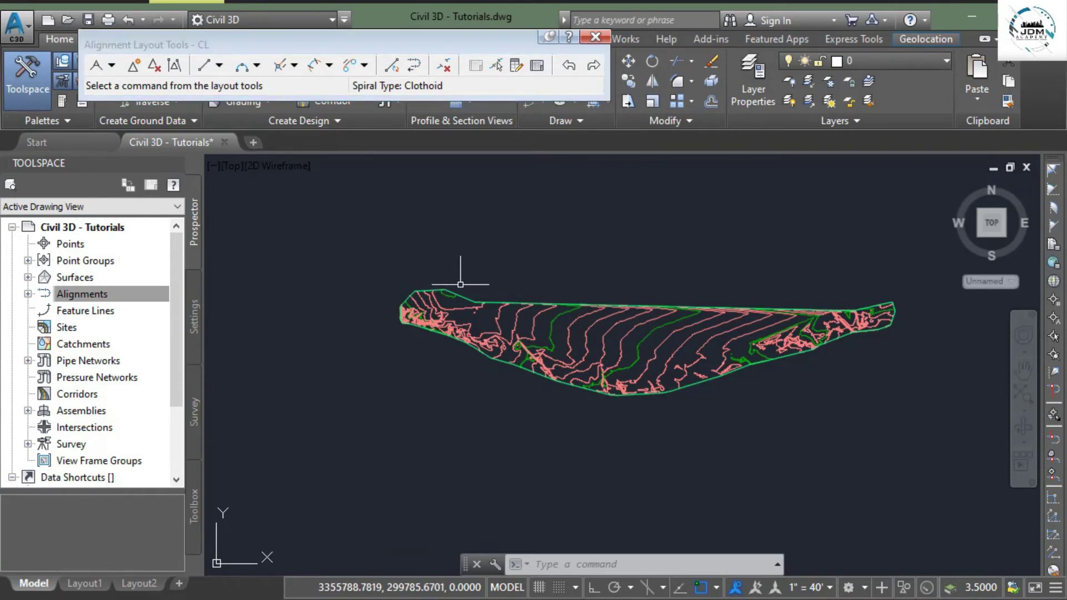
Step: Draw the CL alignment from the surface's west end to its east end using Tangent-Tangent (With curves), with two intermediate bends
left_click(112, 66)
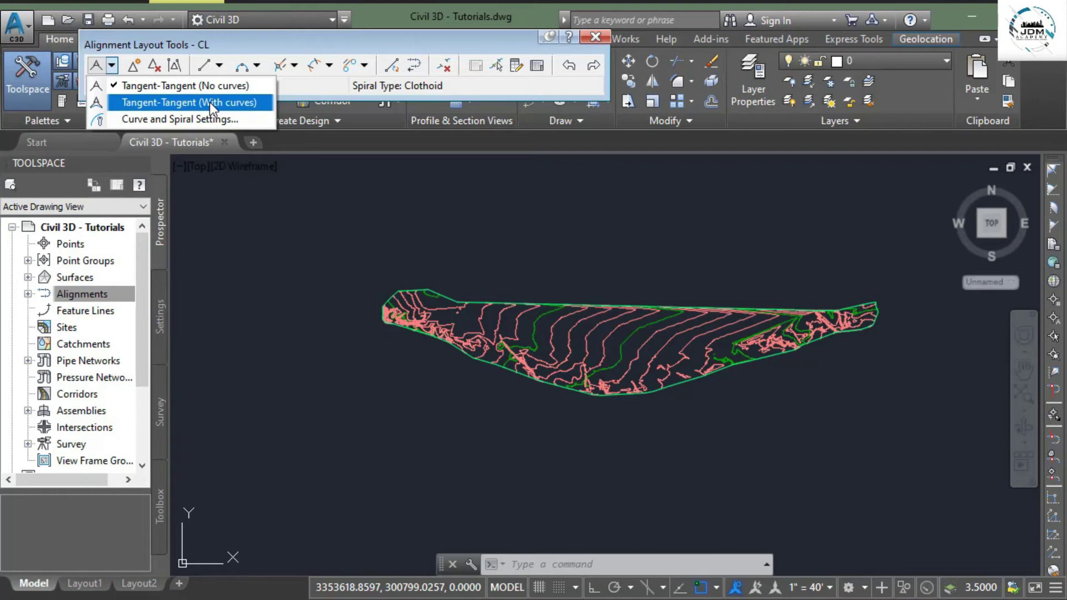
left_click(139, 102)
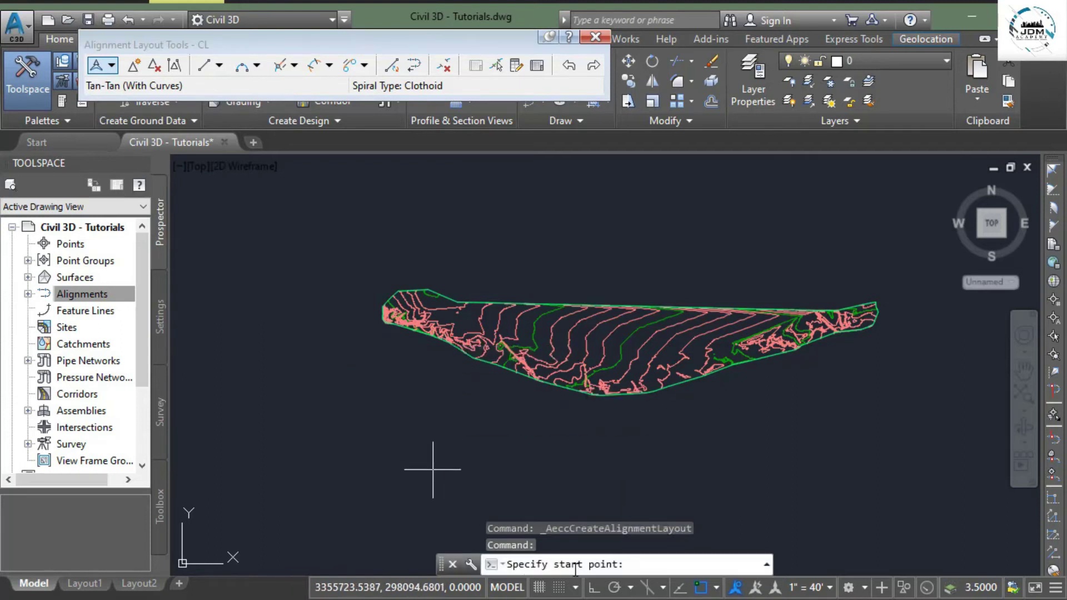
scroll(439, 314, "up", 6)
left_click(380, 325)
scroll(757, 445, "down", 2)
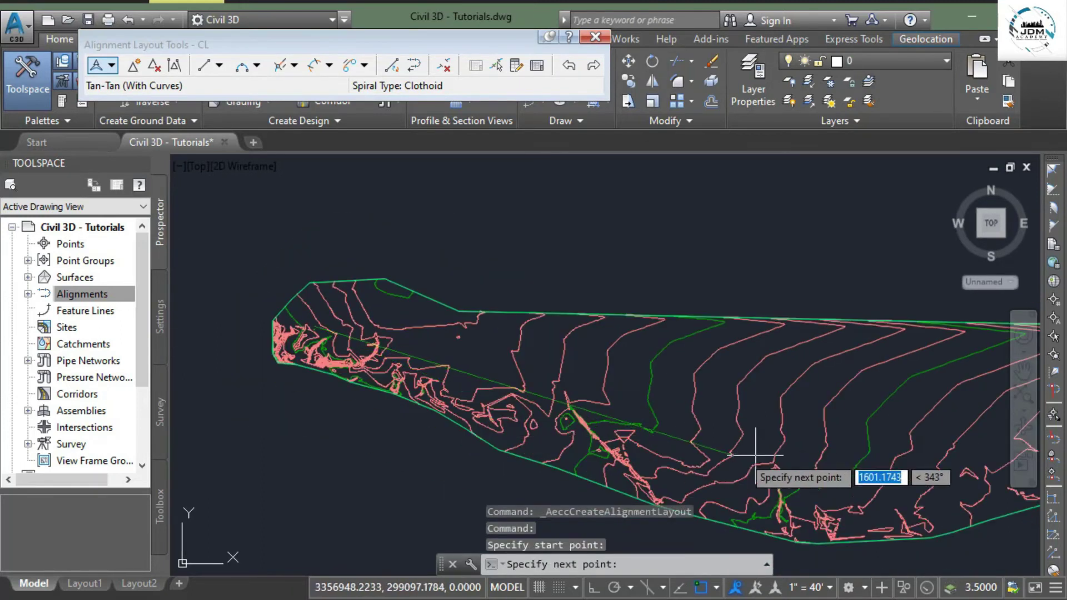
scroll(654, 394, "up", 6)
scroll(567, 392, "down", 3)
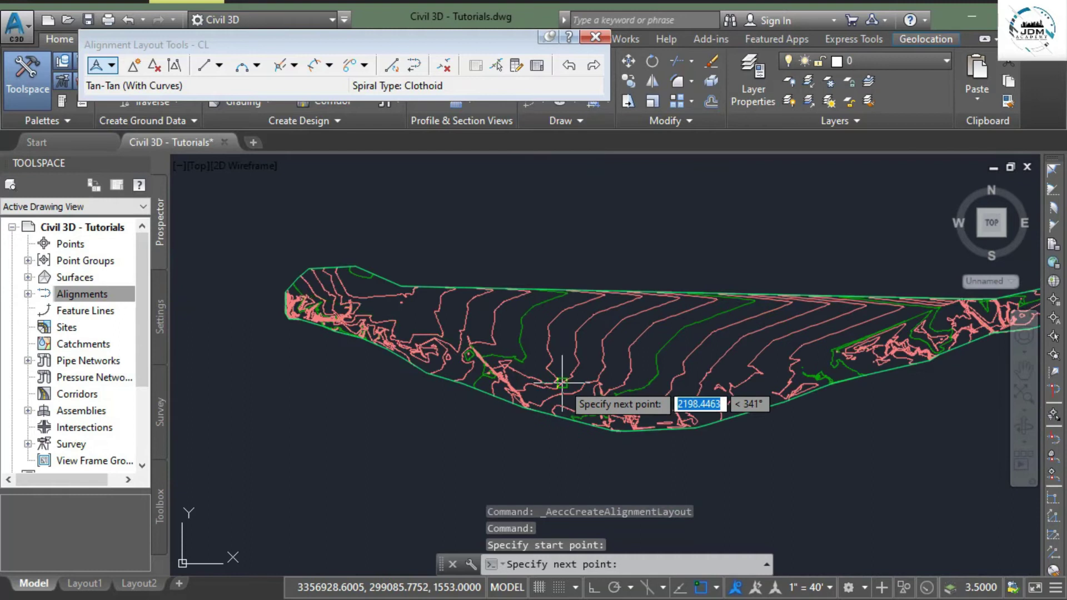
scroll(564, 392, "up", 2)
scroll(566, 392, "down", 5)
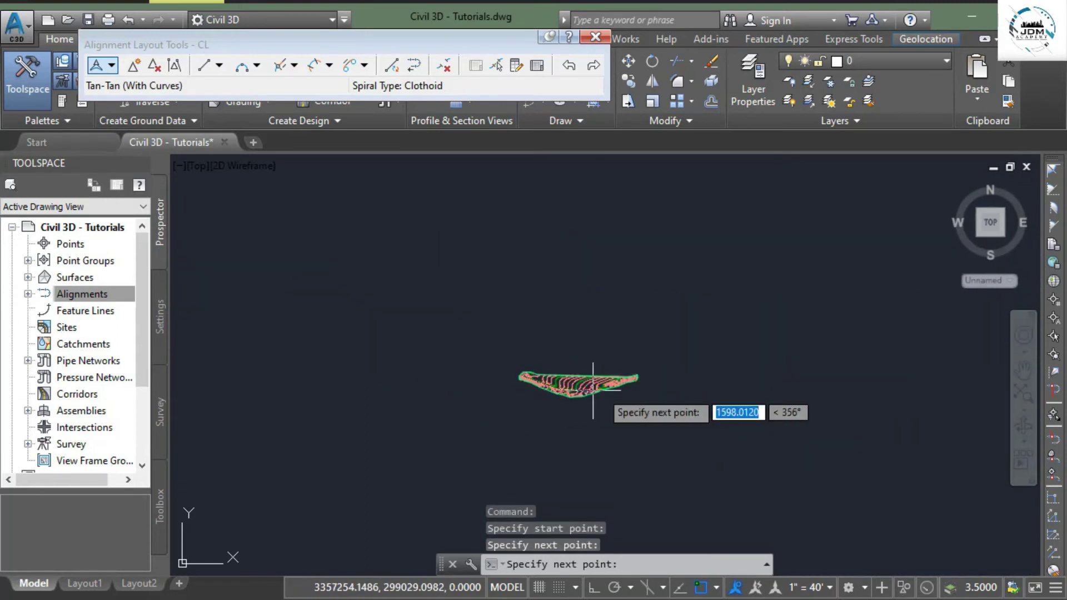
scroll(583, 393, "up", 5)
scroll(649, 412, "up", 3)
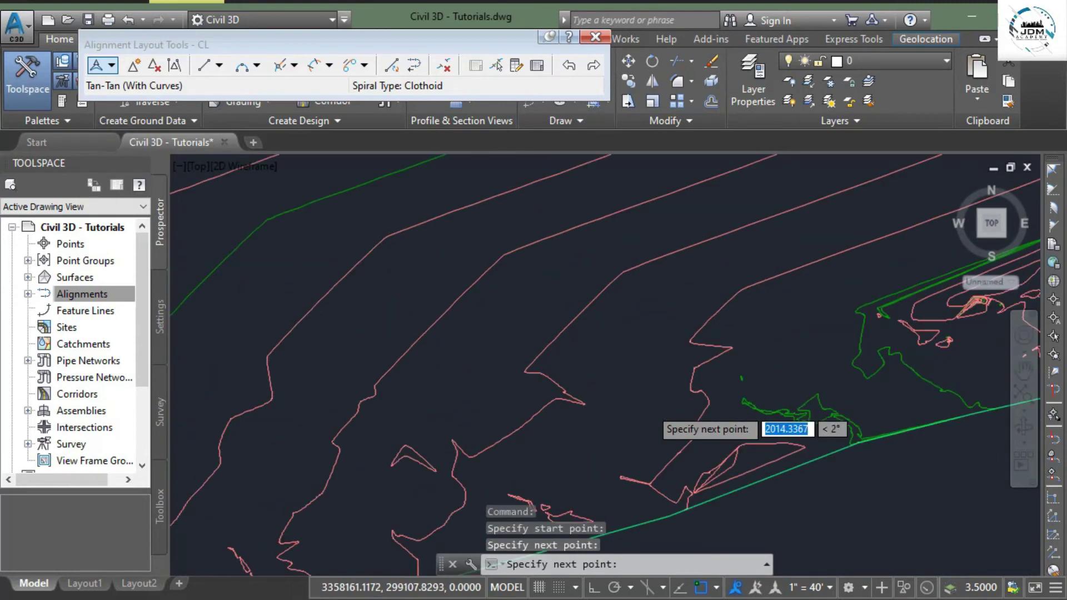
scroll(556, 412, "up", 2)
left_click(533, 411)
scroll(621, 396, "down", 5)
scroll(755, 388, "up", 3)
scroll(755, 387, "up", 3)
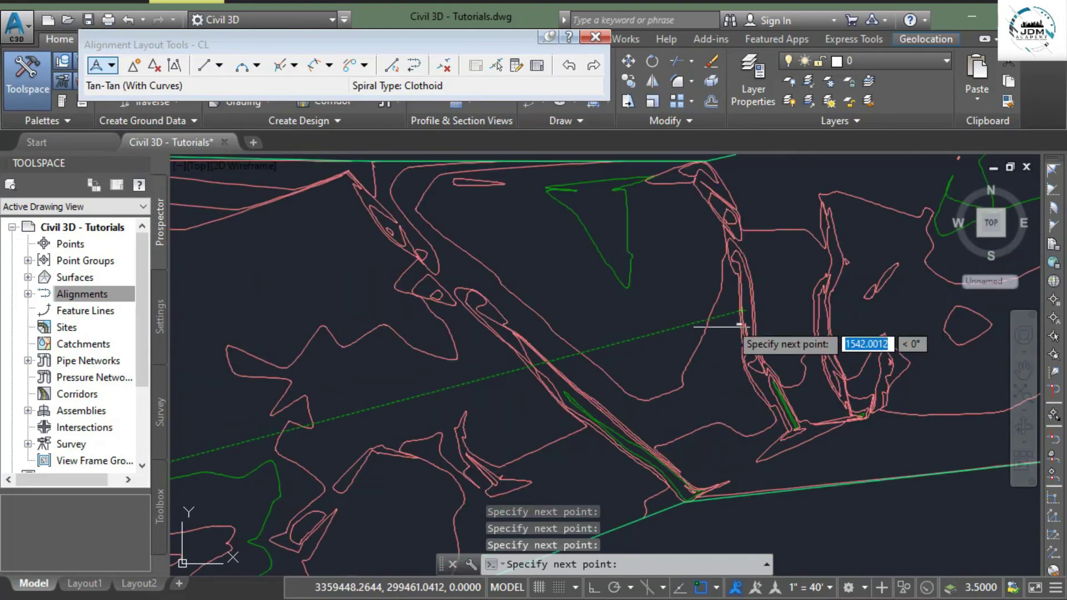
key("Escape")
Step: Enlarge the curves at both bends of the CL alignment by stretching their end grips, and finish the layout editing
scroll(715, 332, "down", 5)
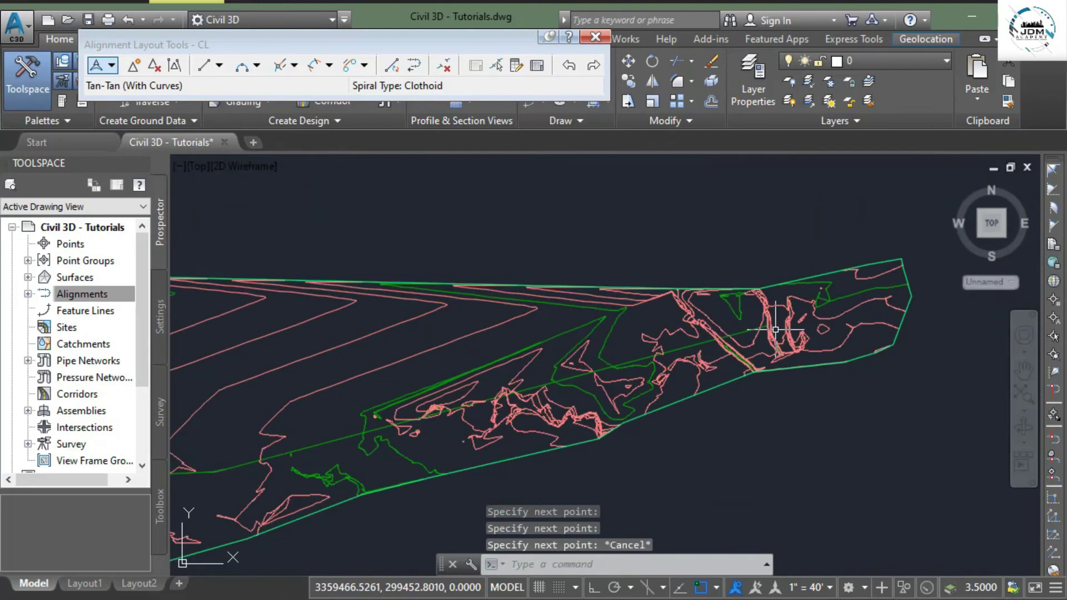
scroll(520, 443, "up", 7)
left_click(520, 443)
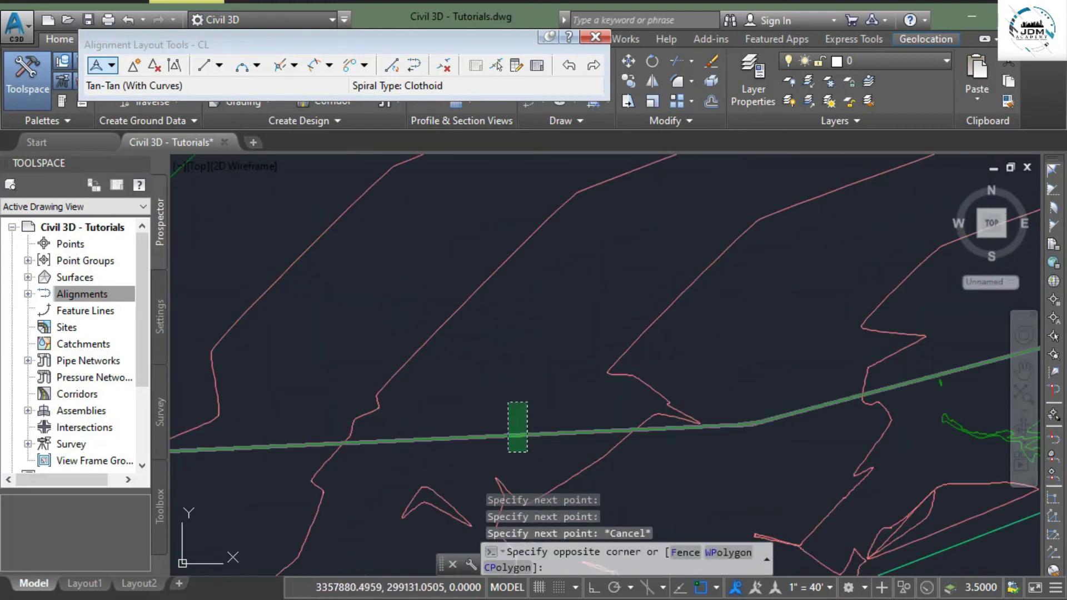
left_click(506, 401)
scroll(683, 357, "down", 6)
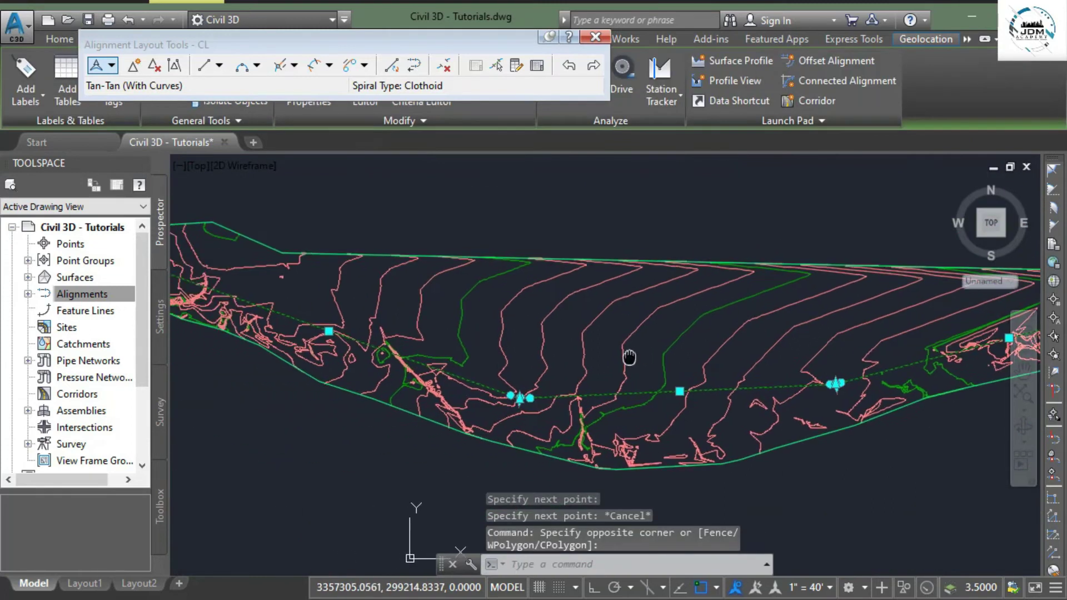
middle_click_drag(533, 415, 583, 404)
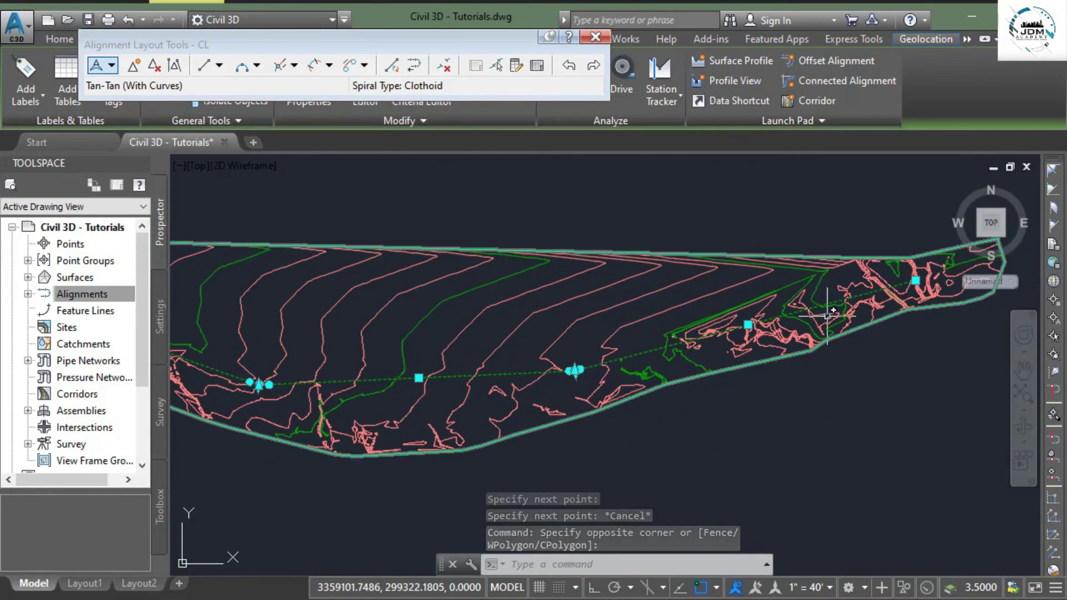
scroll(534, 401, "up", 6)
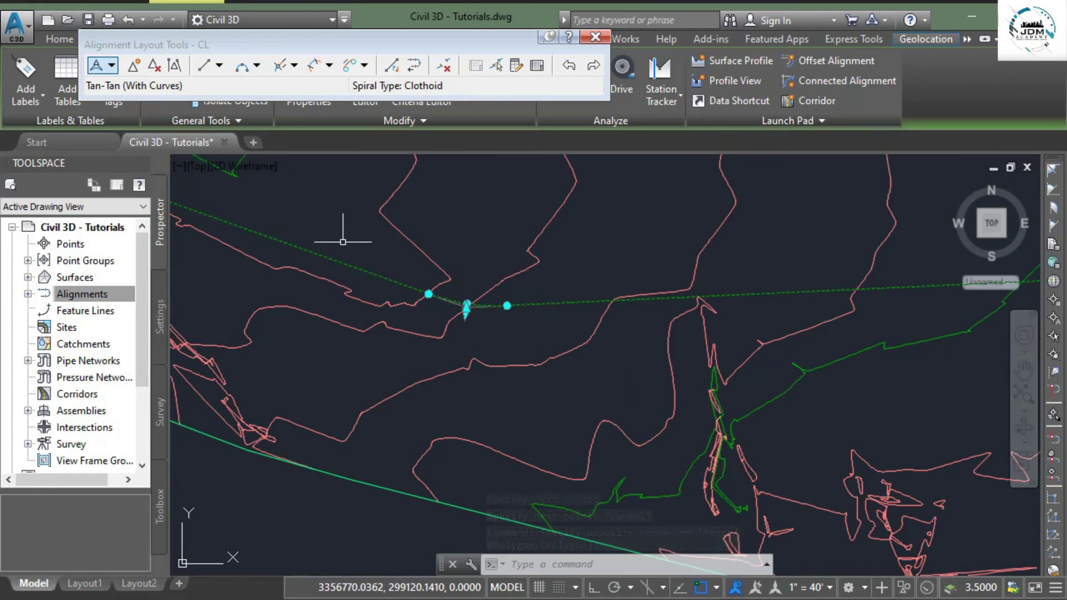
scroll(401, 368, "down", 7)
scroll(389, 358, "up", 5)
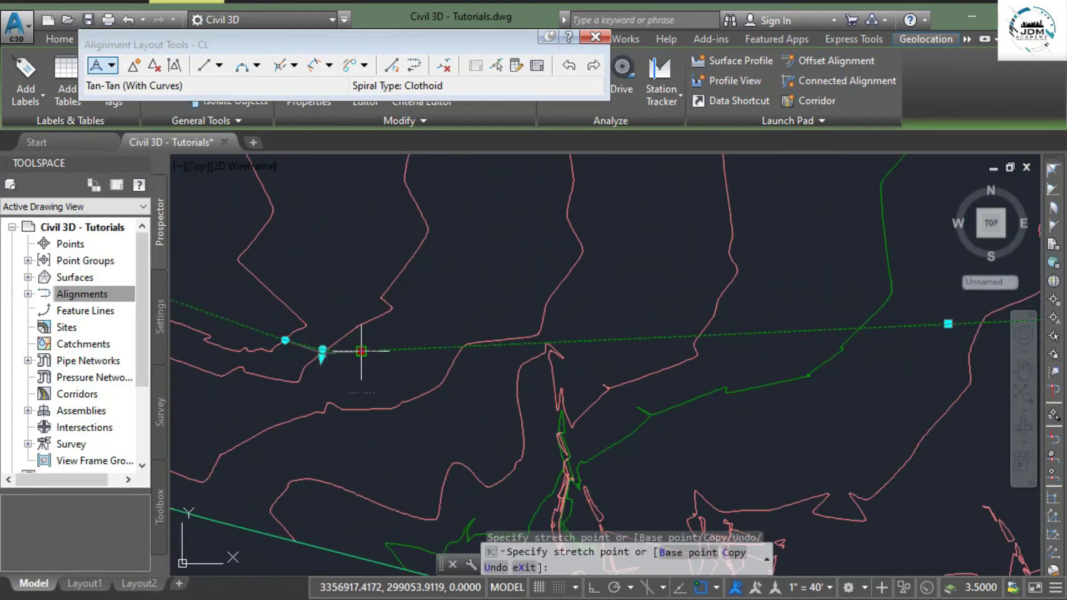
key("Escape")
key("Escape")
key("Escape")
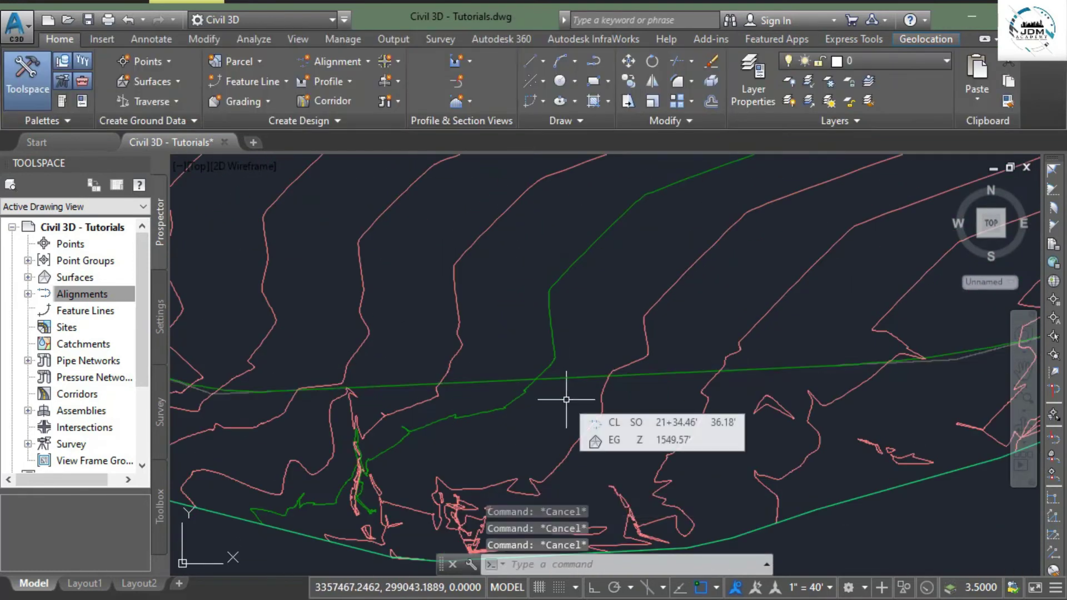
Step: Open the label settings of the CL alignment for editing
scroll(564, 400, "down", 6)
scroll(624, 381, "up", 5)
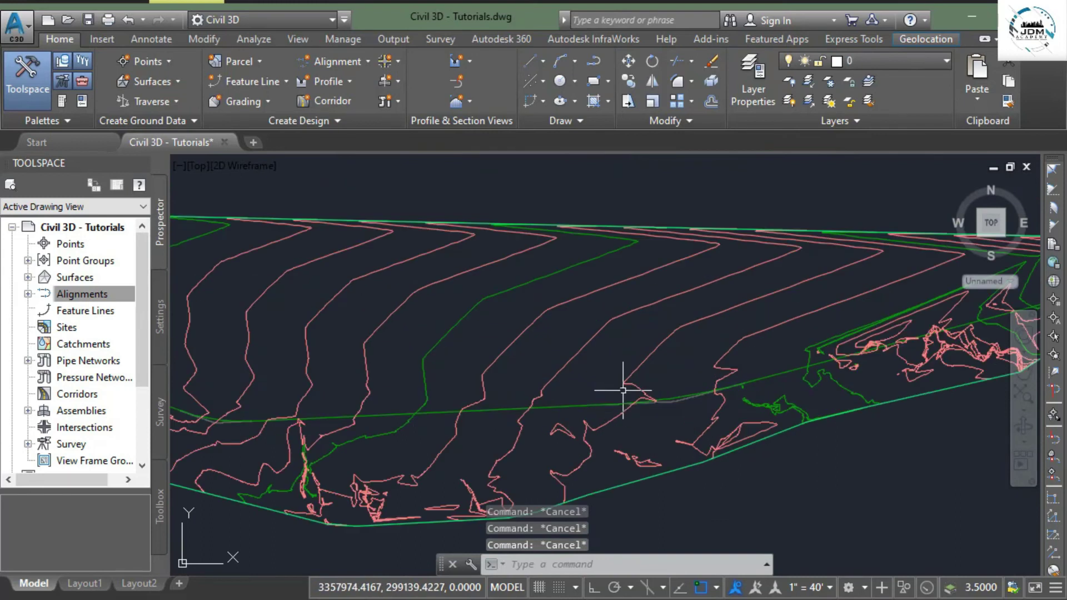
left_click(563, 407)
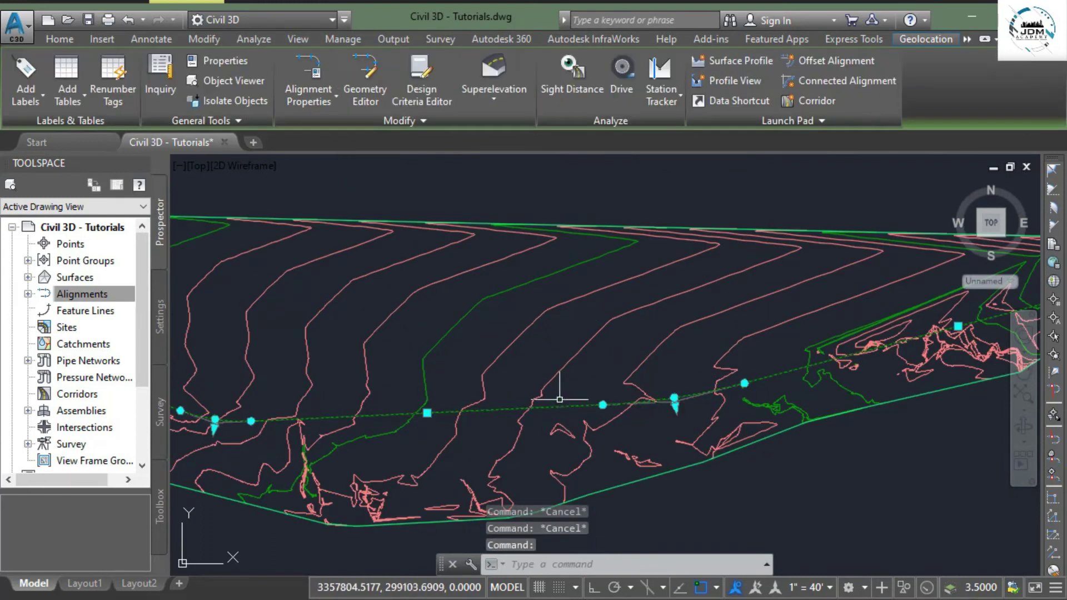
right_click(546, 364)
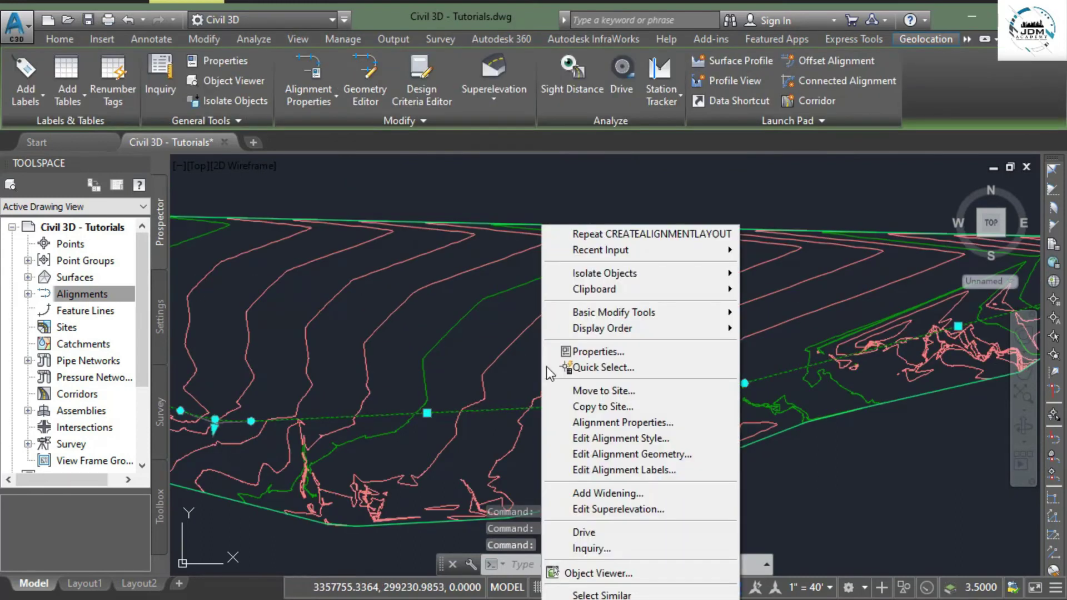
left_click(598, 471)
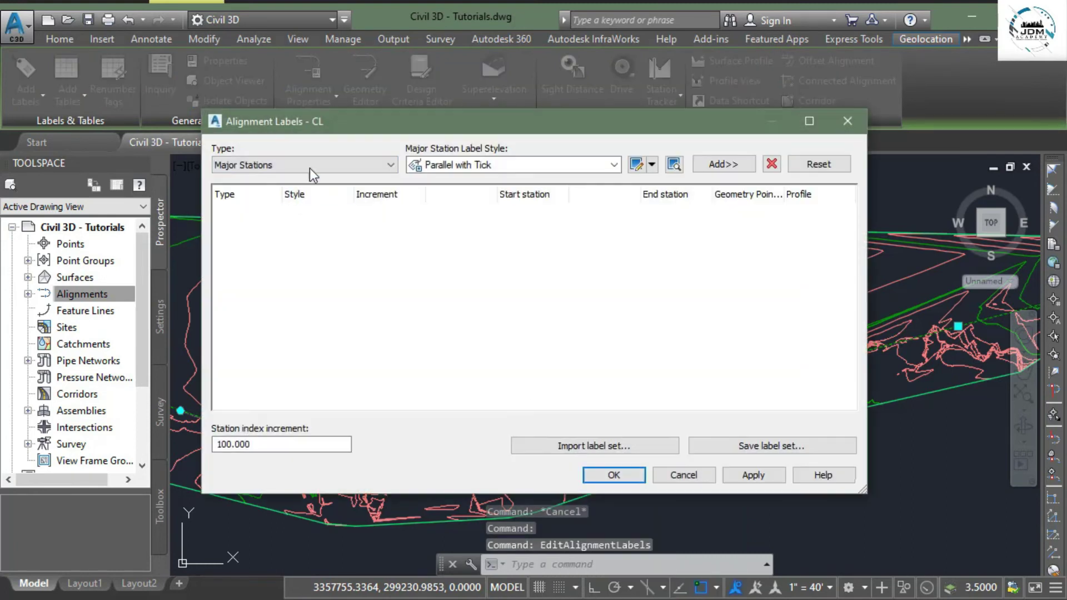
left_click_drag(336, 132, 351, 109)
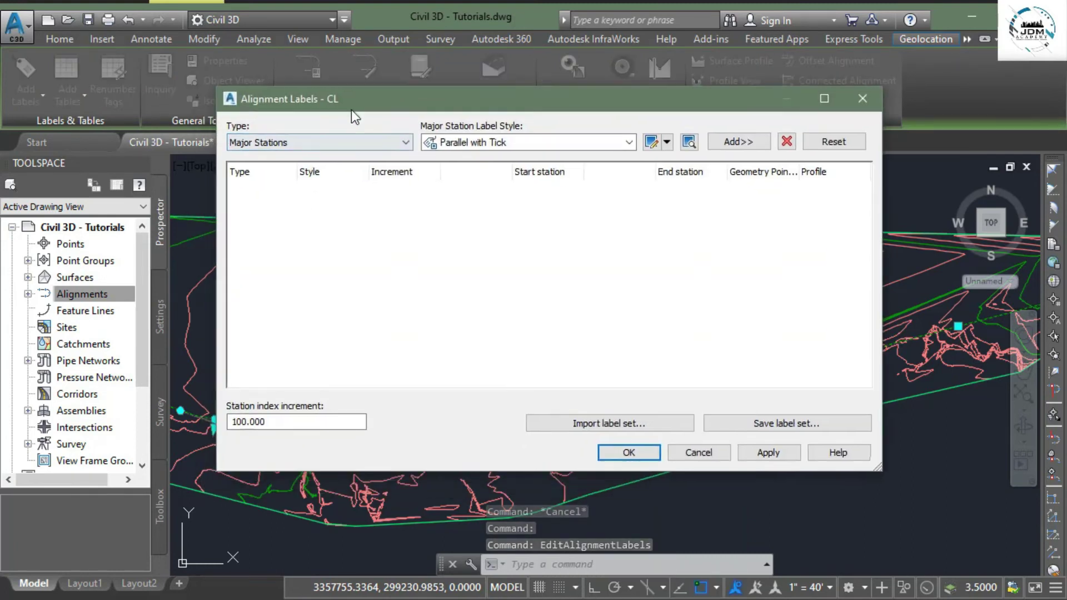
Step: Add Major Stations labels to the alignment with the Perpendicular with Line style
left_click(268, 137)
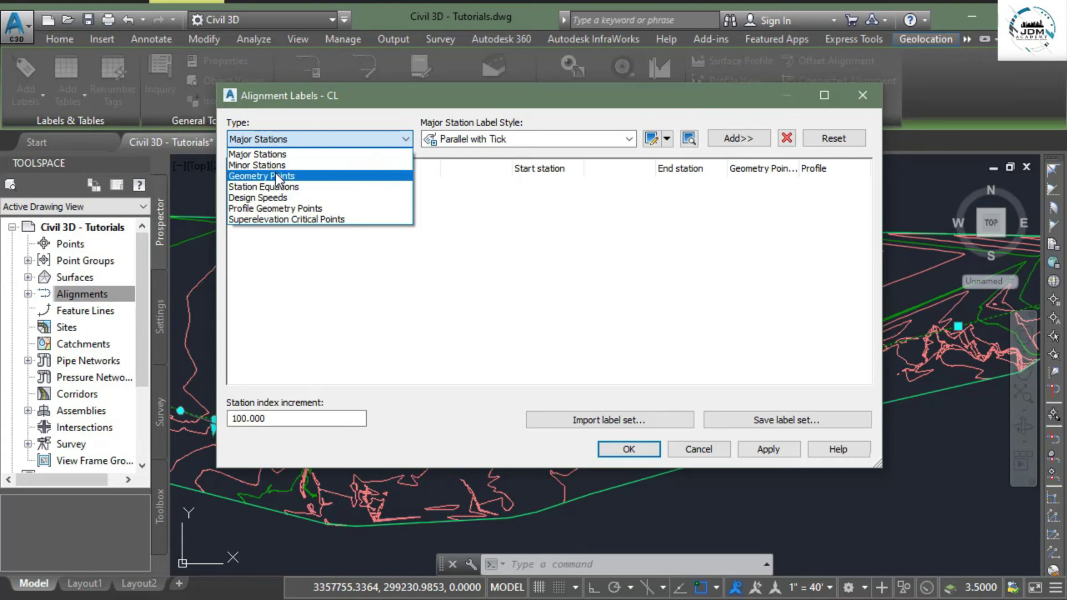
left_click(275, 155)
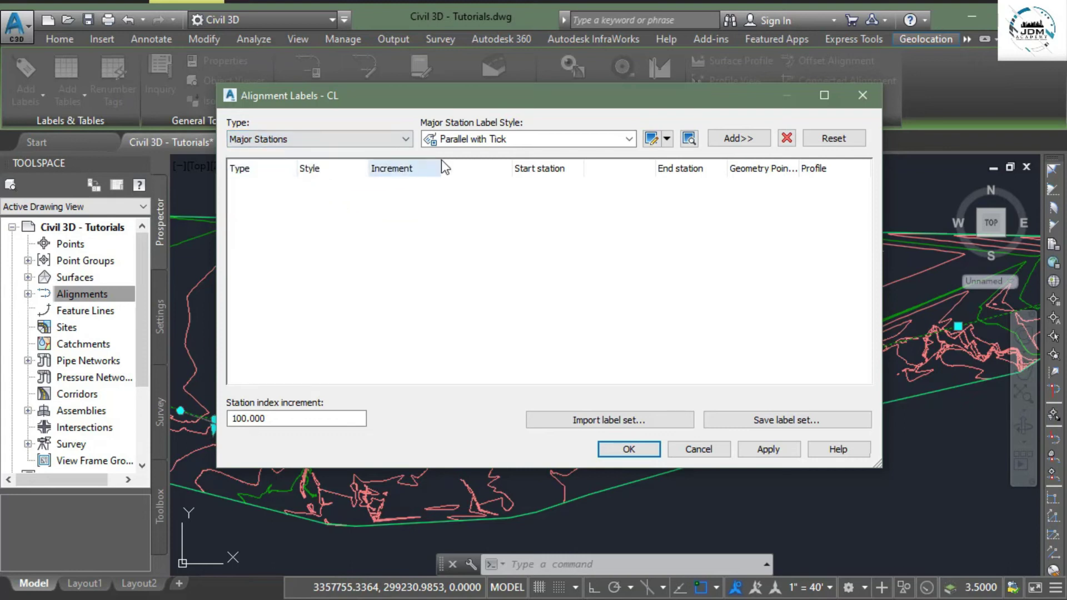
left_click(625, 139)
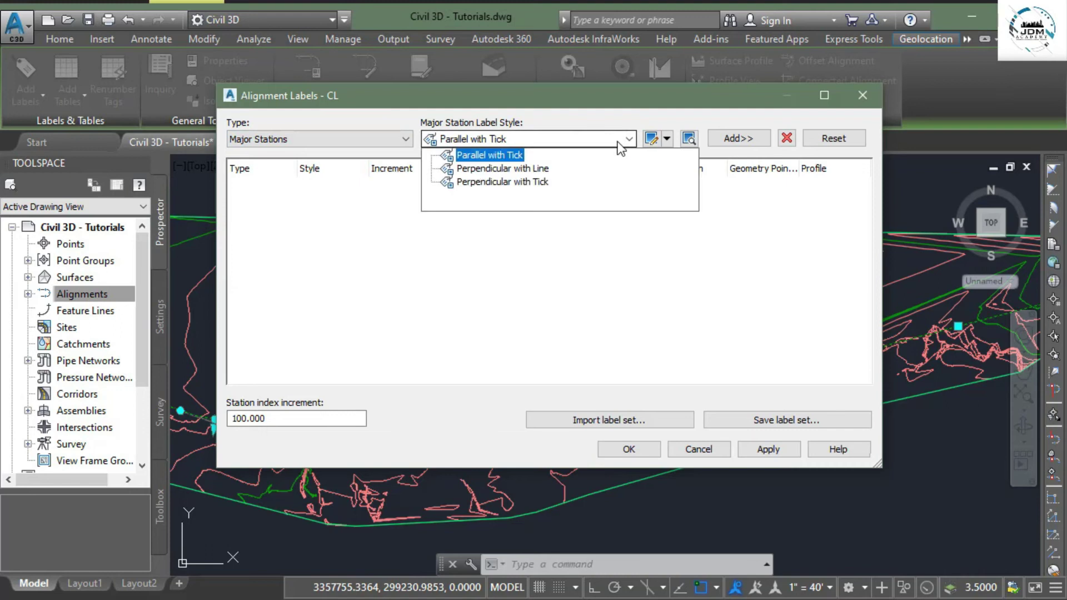
left_click(487, 167)
left_click(730, 142)
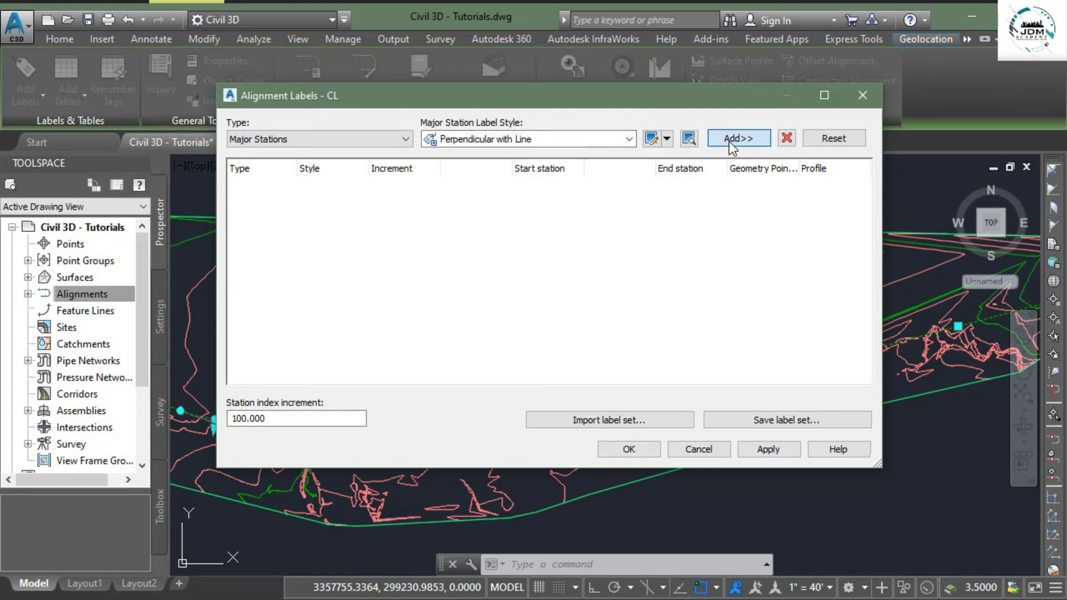
Step: Add Minor Stations labels to the alignment with the Tick style
left_click(333, 143)
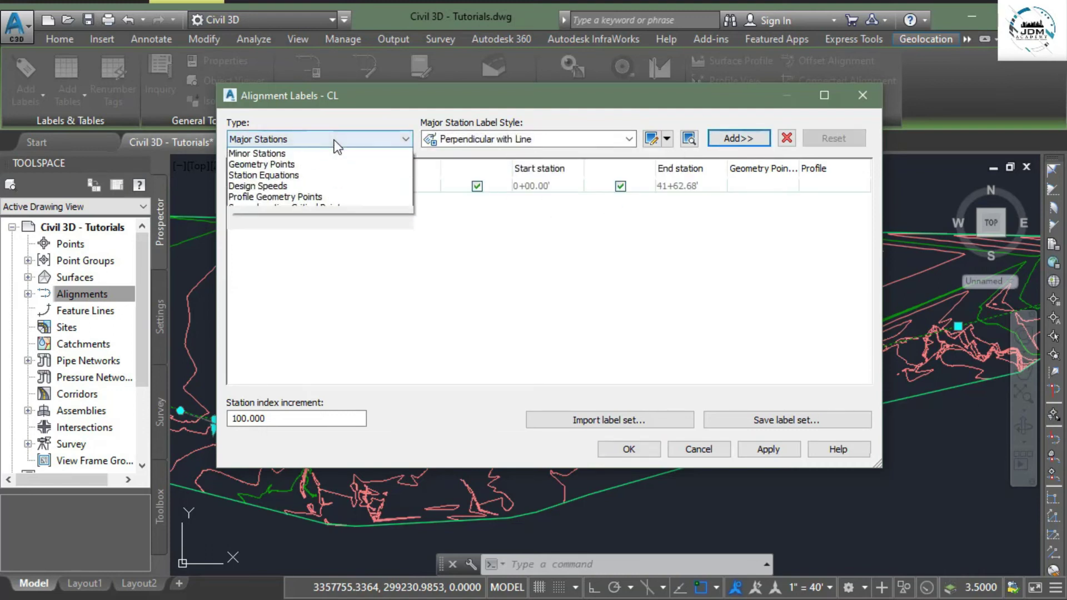
left_click(275, 165)
left_click(729, 139)
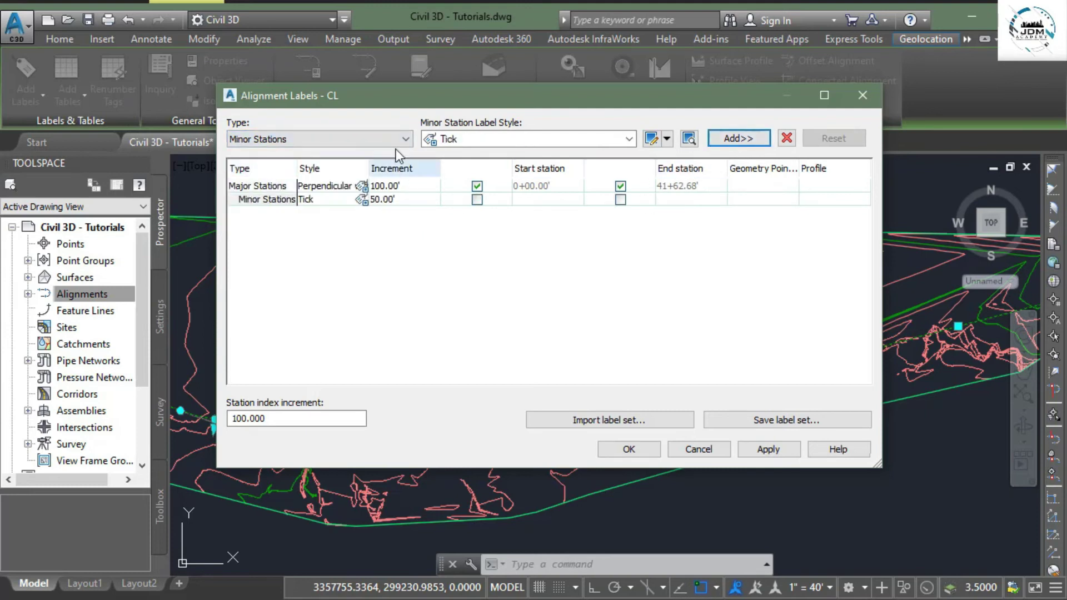
Step: Add geometry point labels only for Alignment Beginning, Alignment End, Tangent-Tangent Intersect, Curve Mid Point, Tangent-Curve Intersect and Curve-Tangent Intersect, and apply the label settings
left_click(391, 137)
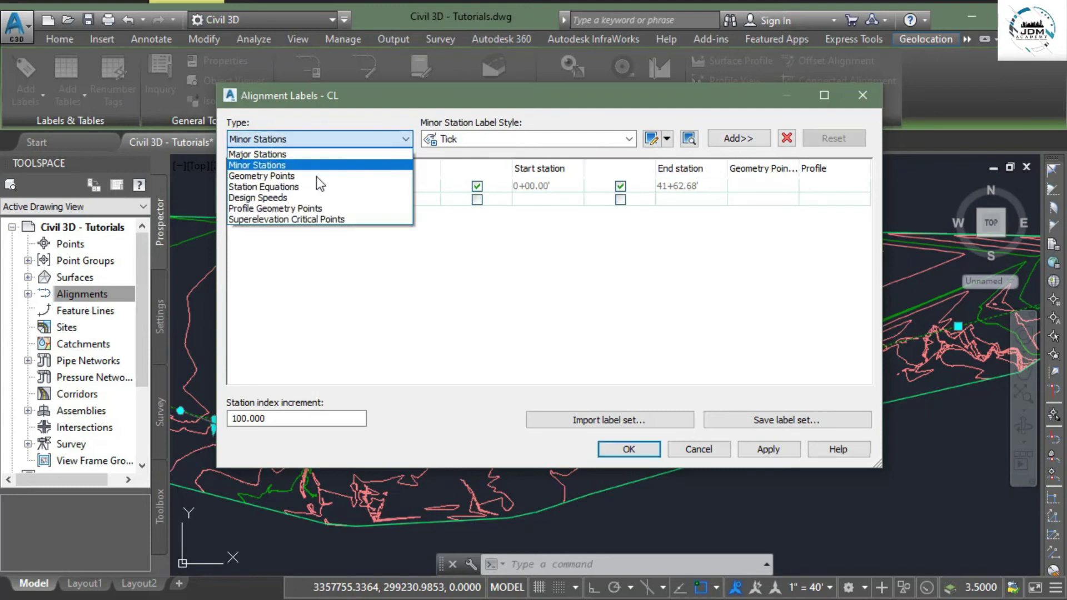
left_click(278, 175)
left_click(739, 140)
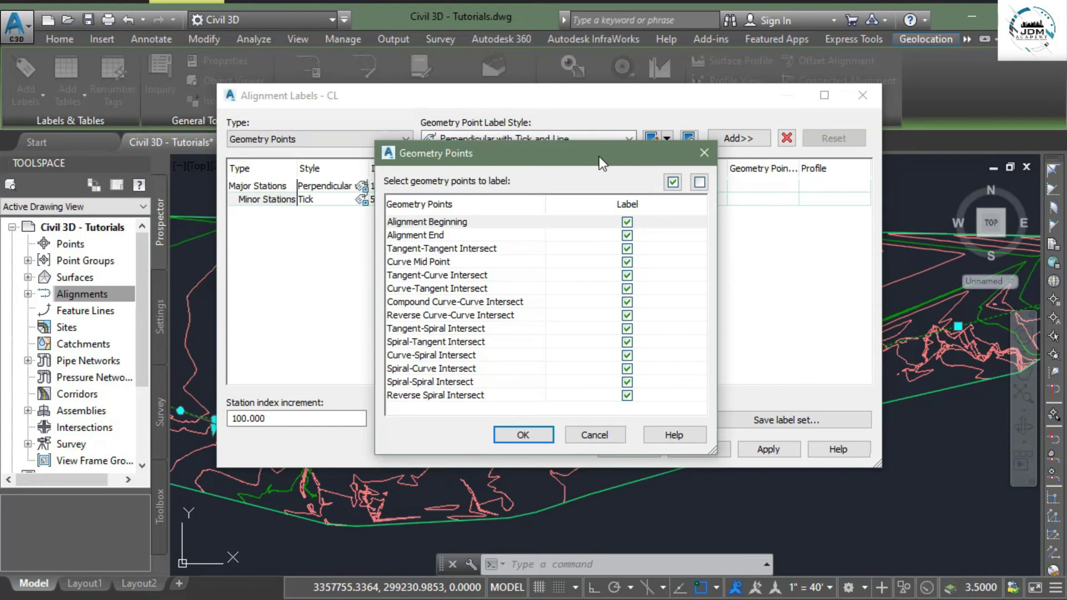
left_click(701, 183)
left_click(626, 222)
left_click(627, 236)
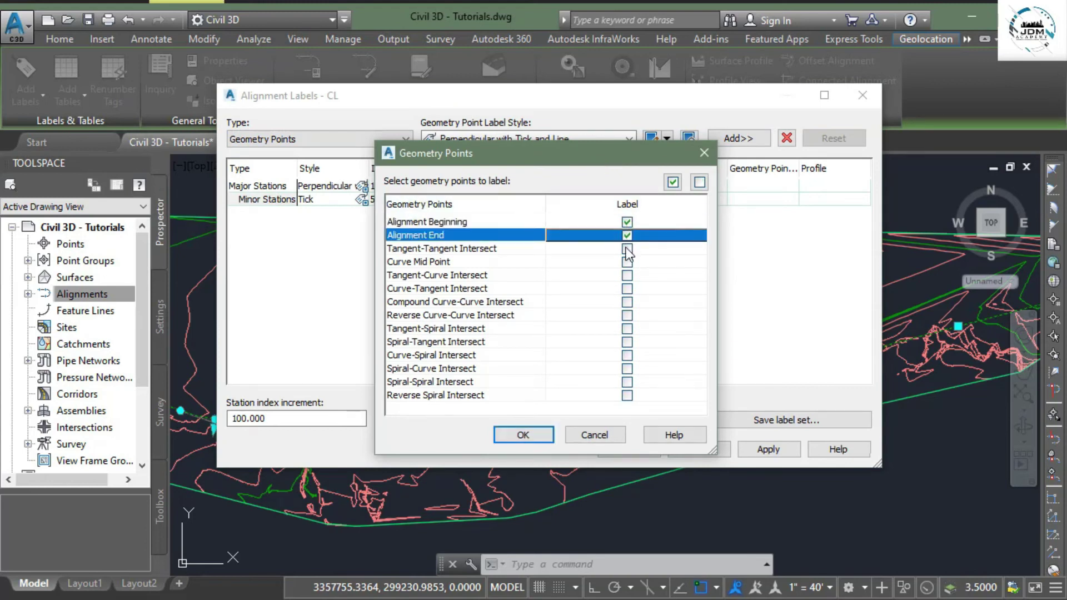
left_click(627, 249)
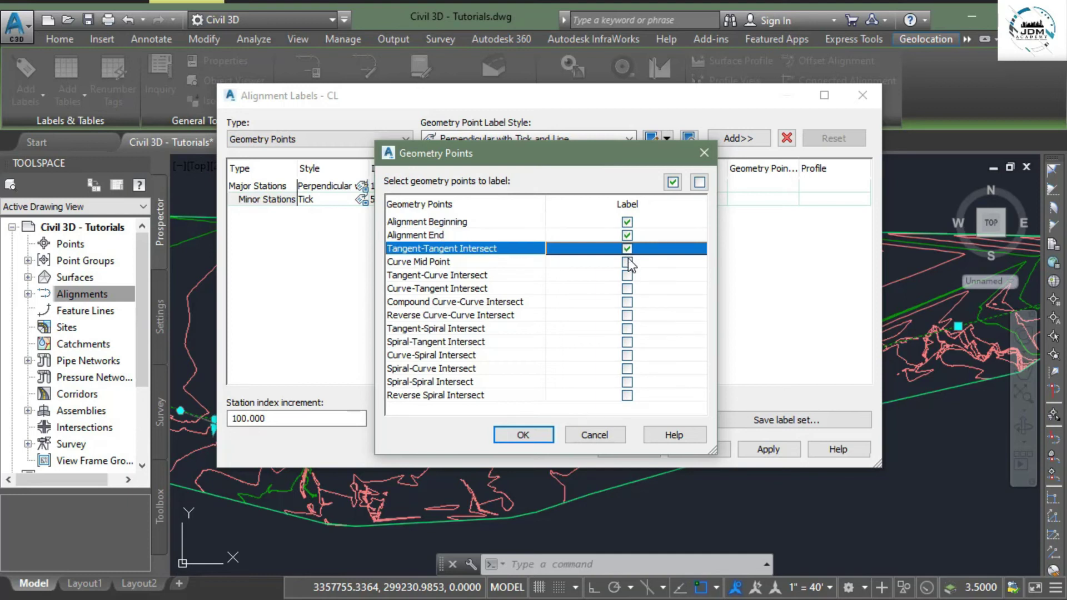
left_click(627, 262)
left_click(627, 275)
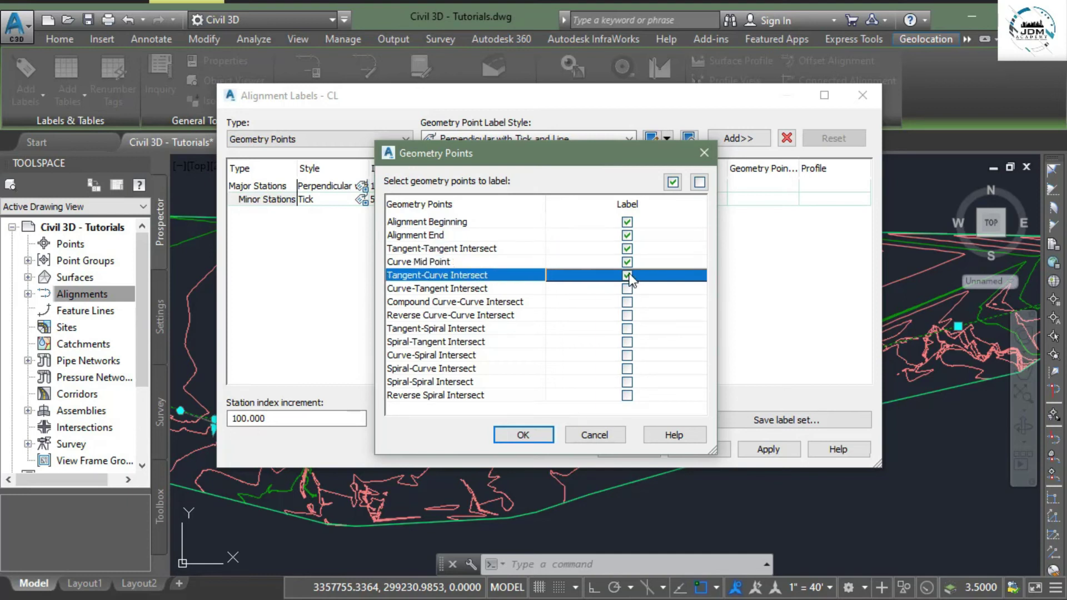
left_click(627, 288)
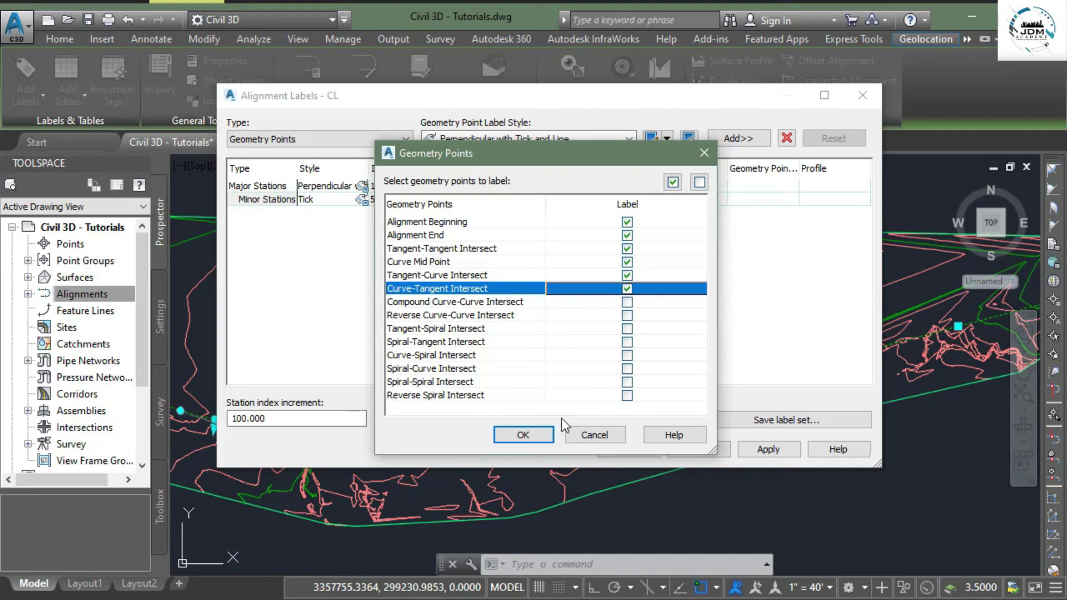
left_click(526, 433)
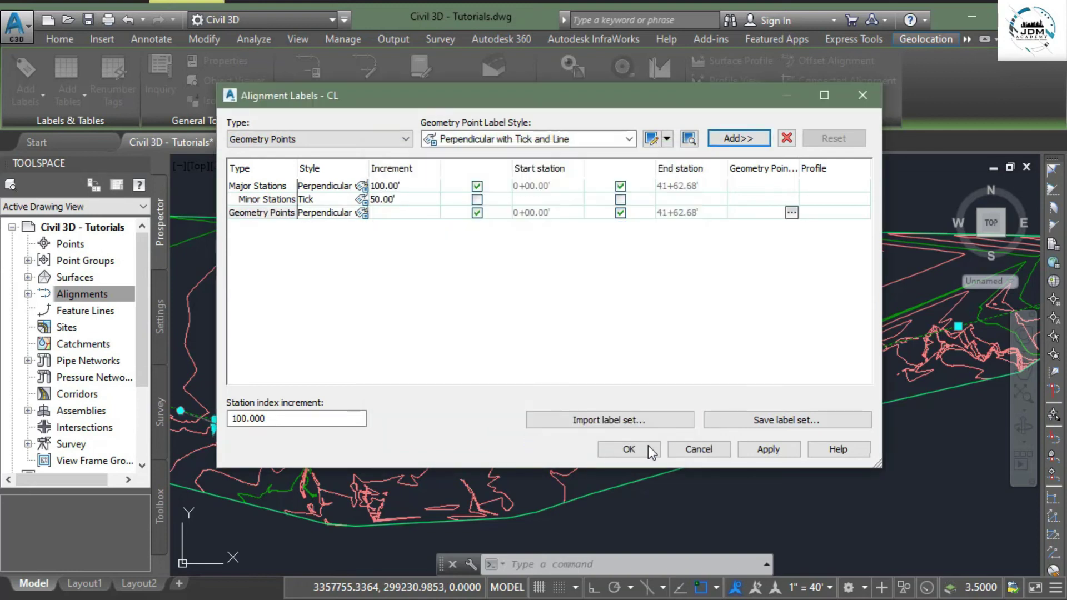
left_click(768, 449)
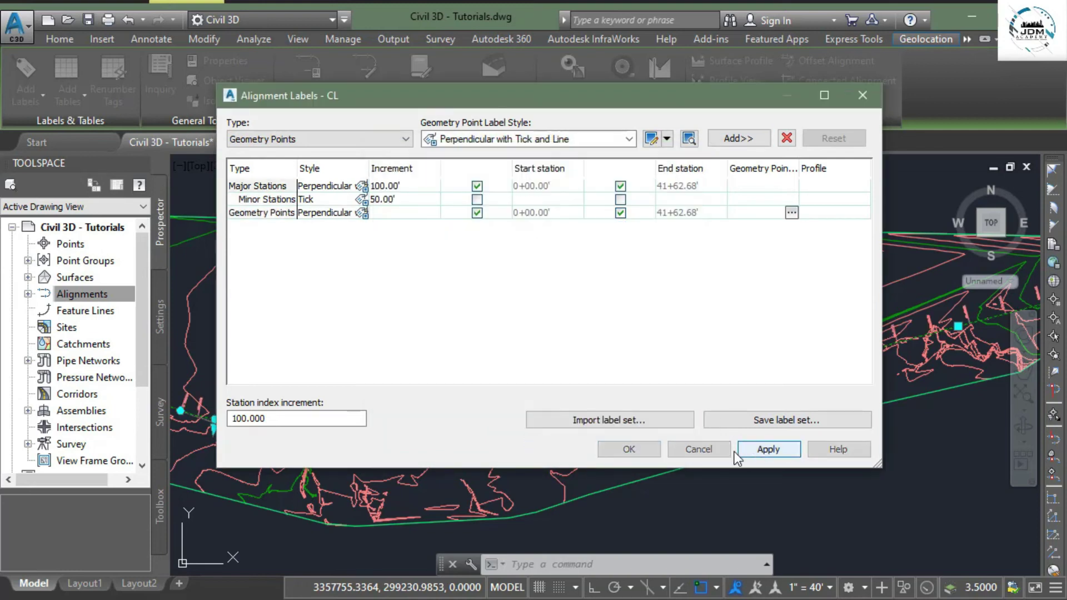
left_click(627, 450)
Step: Examine the station and geometry point labels along the CL alignment, from its west start towards its east end
scroll(488, 368, "down", 5)
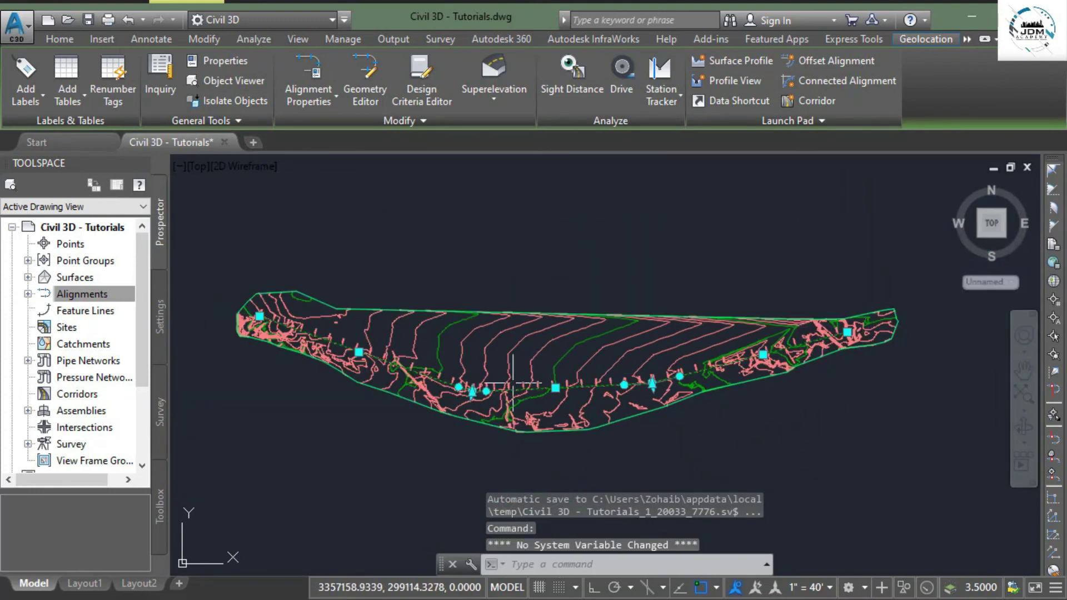
scroll(421, 360, "up", 5)
scroll(421, 360, "up", 4)
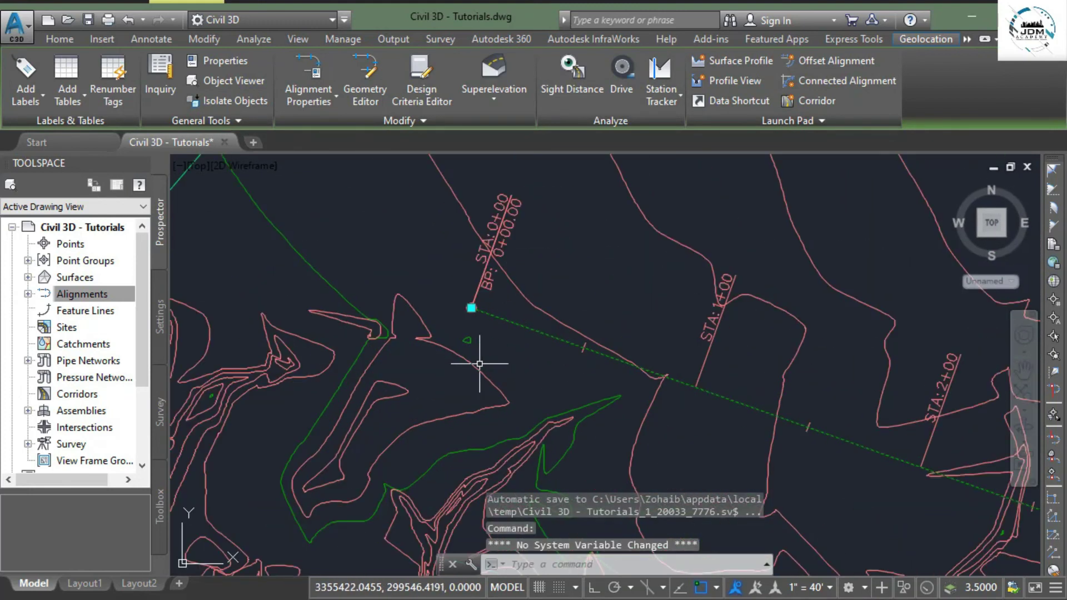
scroll(482, 357, "down", 4)
middle_click_drag(636, 421, 649, 378)
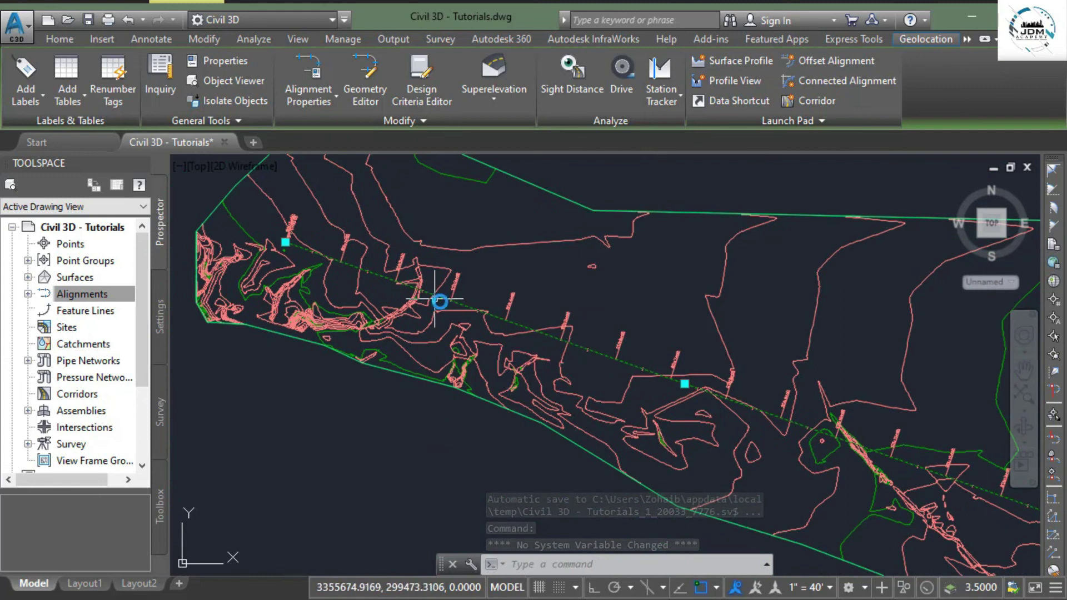
scroll(439, 301, "down", 5)
scroll(667, 361, "up", 4)
scroll(882, 351, "down", 6)
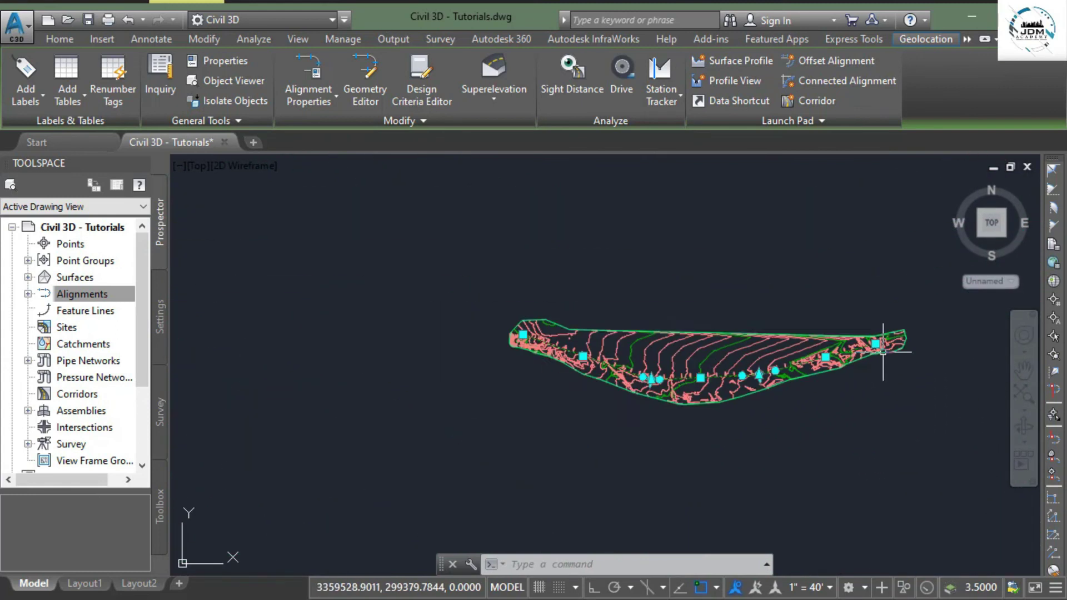
scroll(524, 303, "up", 3)
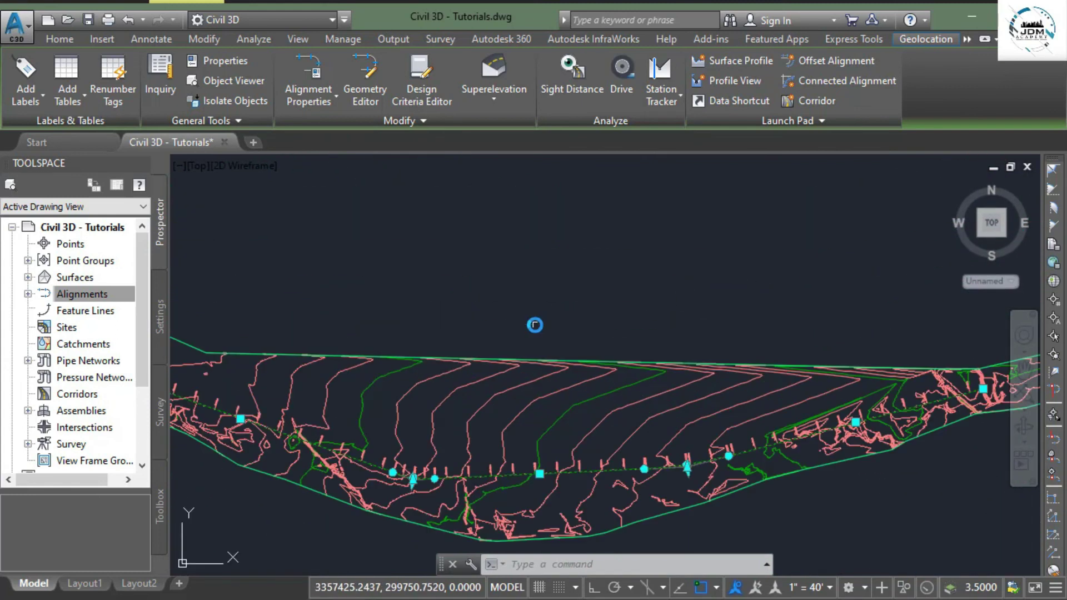